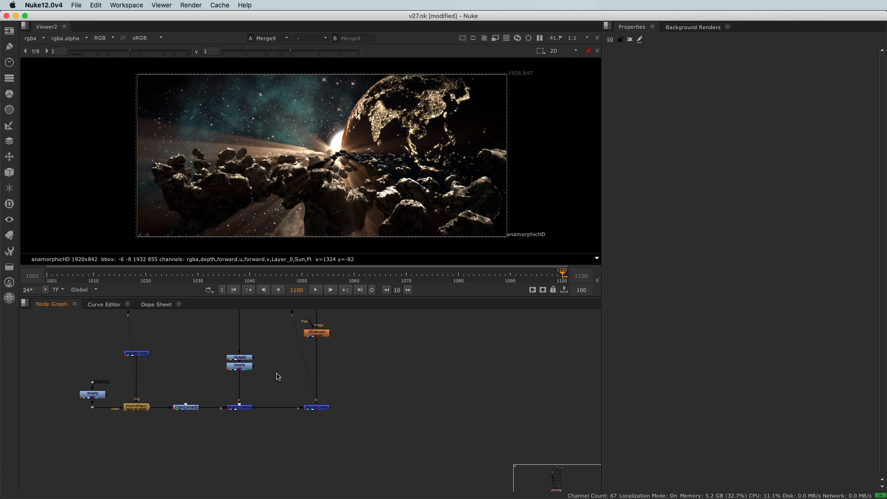
pyautogui.scroll(2, 329, 432)
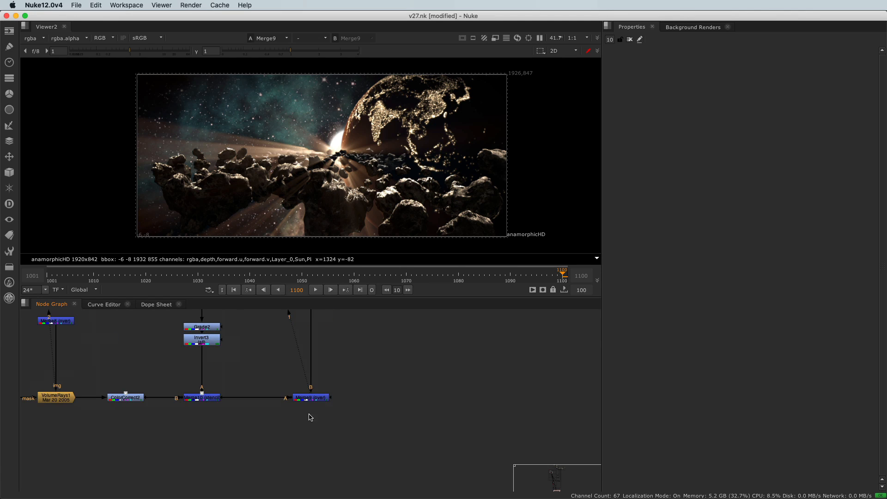
pyautogui.moveTo(309, 414); pyautogui.dragTo(312, 436, button='middle')
pyautogui.click(505, 277)
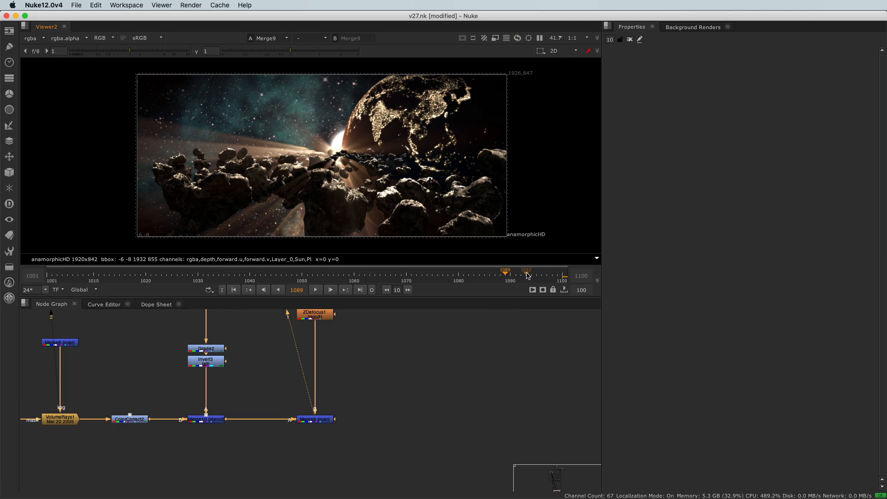
pyautogui.click(562, 279)
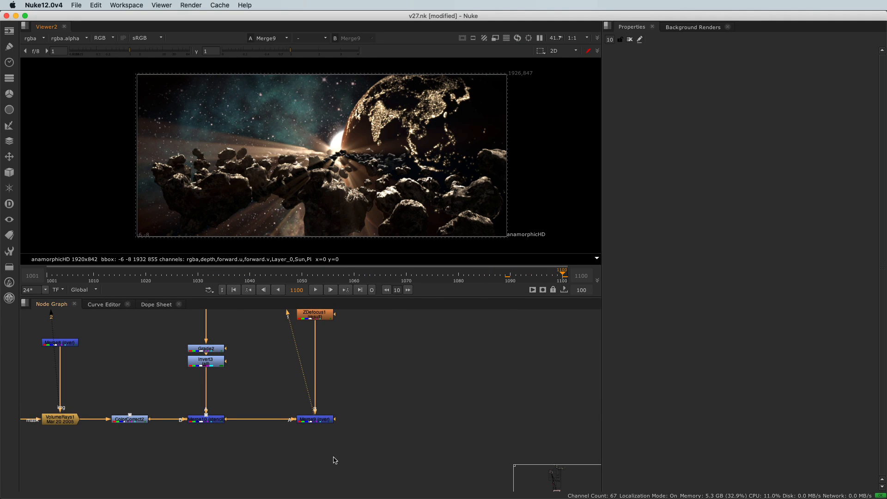
# Step: Add a Write node below the end of the node tree and connect its input to the final Merge9 node
pyautogui.moveTo(348, 458); pyautogui.dragTo(327, 439, button='middle')
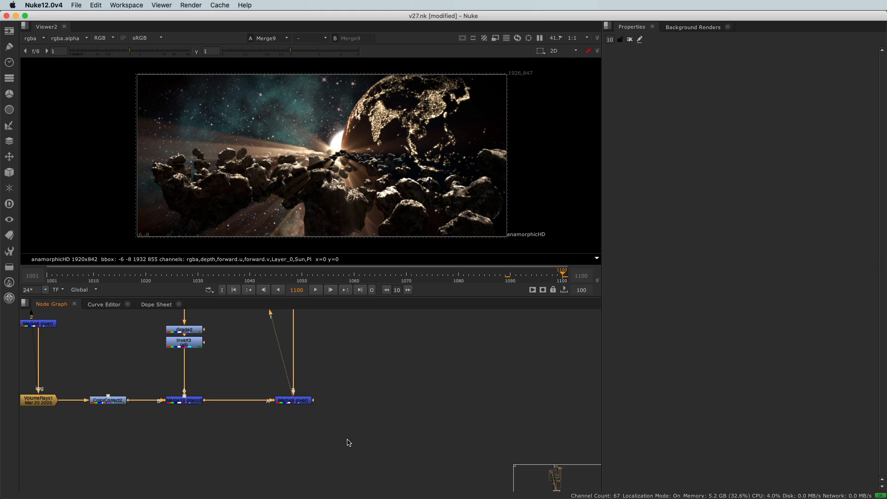
pyautogui.press('w')
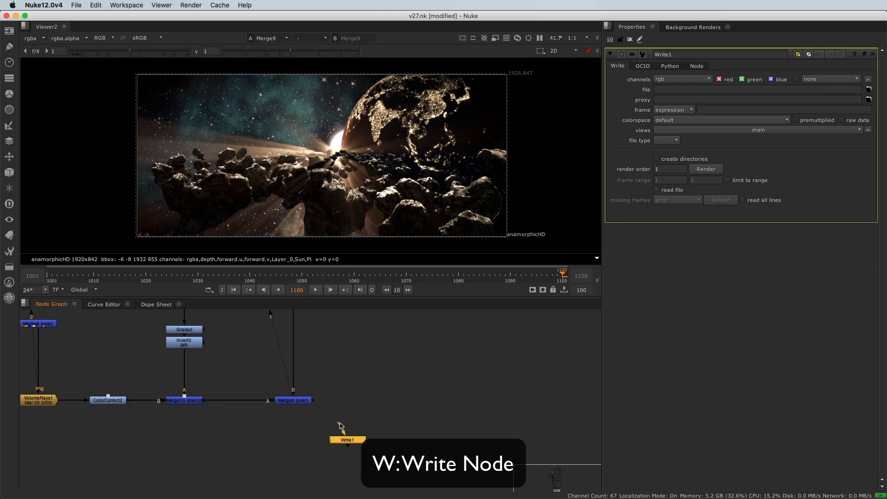
pyautogui.moveTo(340, 425); pyautogui.dragTo(294, 401)
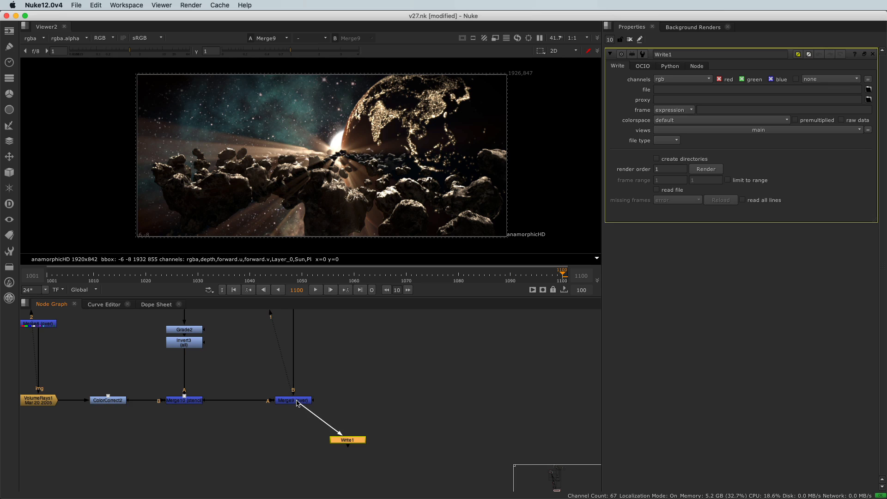
# Step: For the Write node's output location, create an output folder inside Material and a testComp folder inside it
pyautogui.click(868, 89)
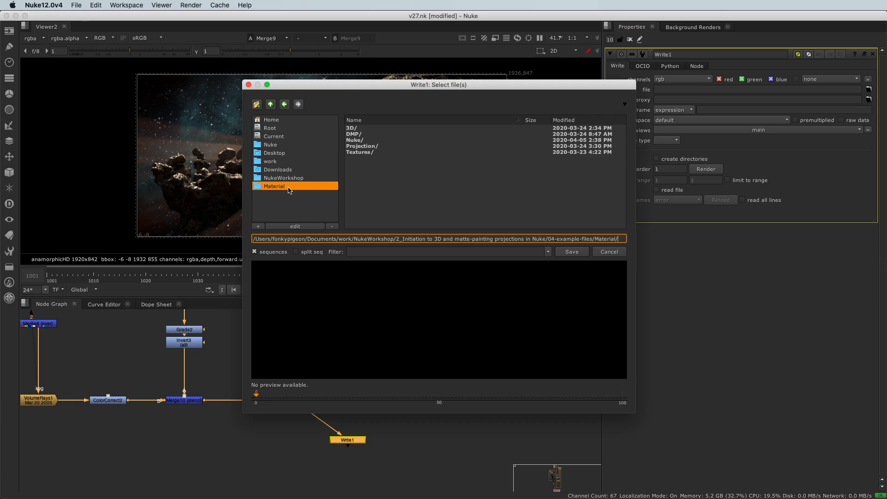
pyautogui.click(258, 105)
pyautogui.write('output')
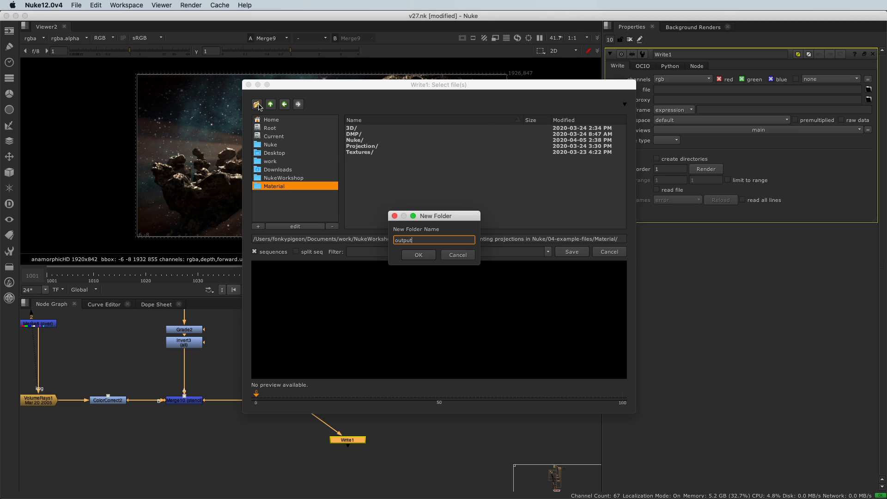
pyautogui.press('Return')
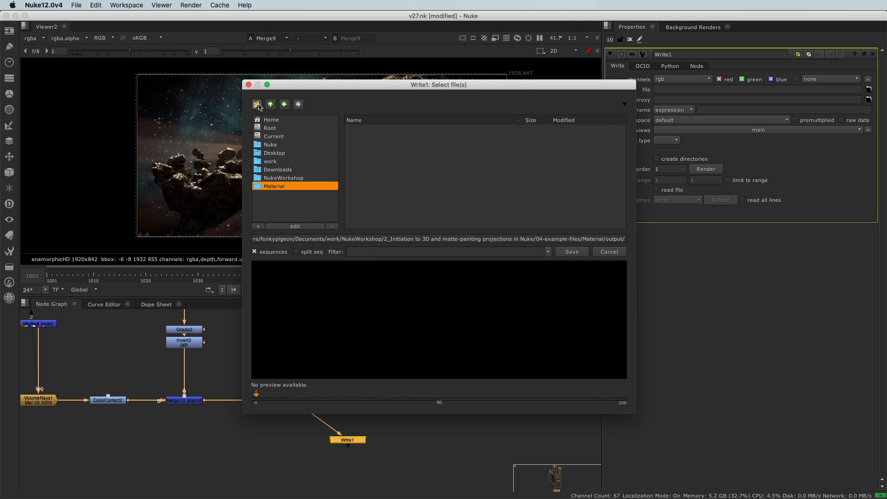
pyautogui.click(257, 105)
pyautogui.write('testComp')
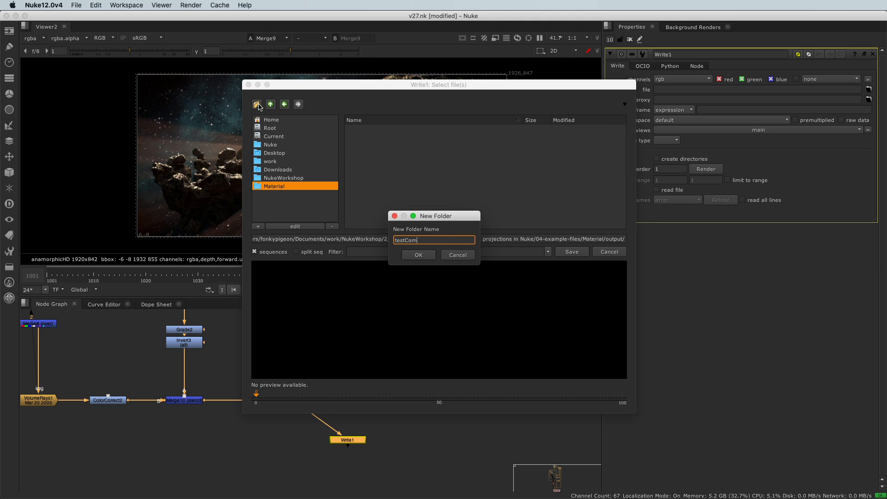
pyautogui.click(411, 255)
# Step: Set the Write node's output file to testComp.####.exr in the testComp folder and save the path
pyautogui.click(625, 240)
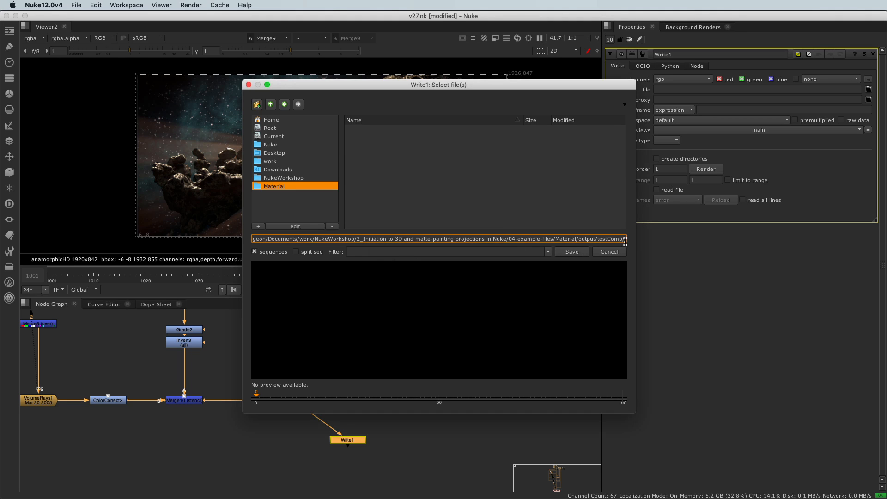
pyautogui.write('testComp')
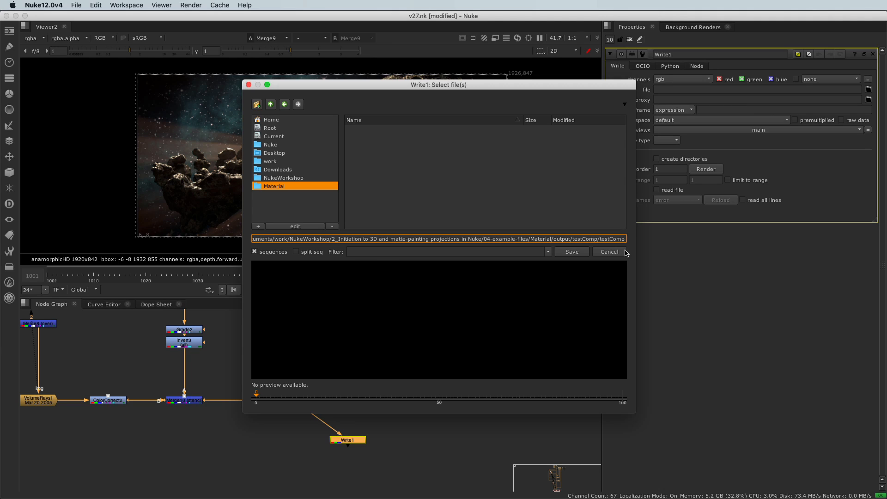
pyautogui.write('.')
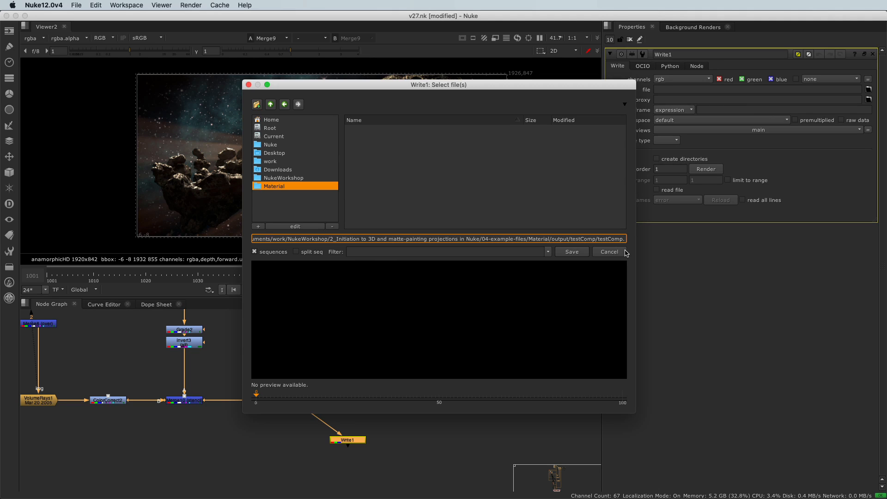
pyautogui.write('####')
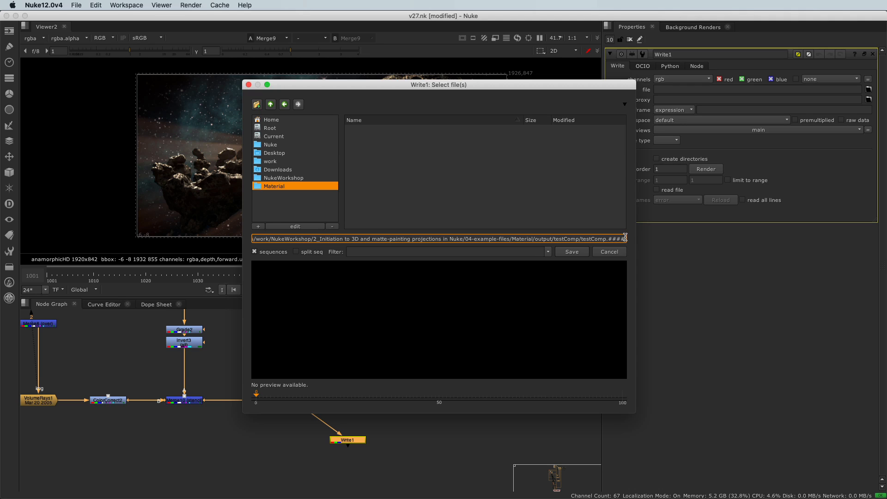
pyautogui.moveTo(625, 239); pyautogui.dragTo(611, 240)
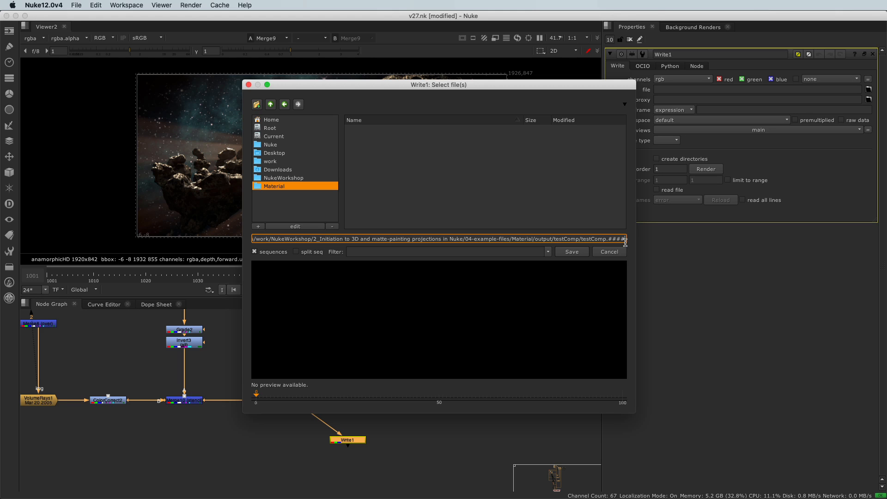
pyautogui.write('.####.')
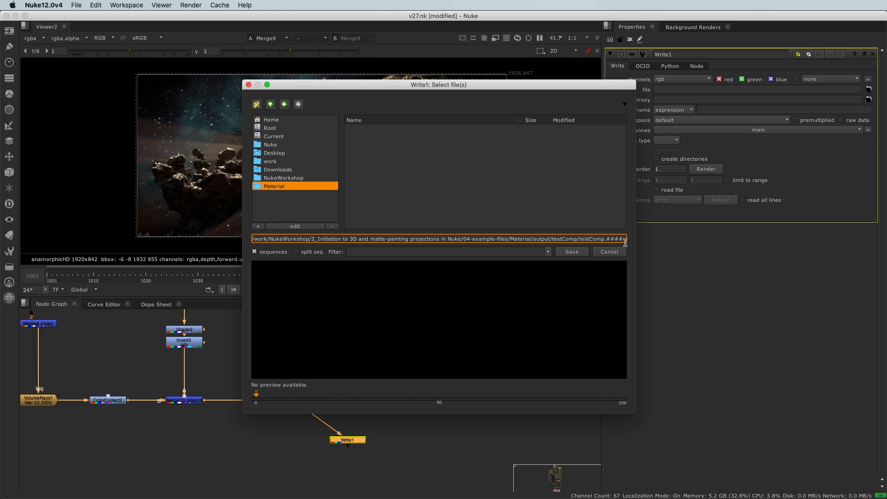
pyautogui.write('exr')
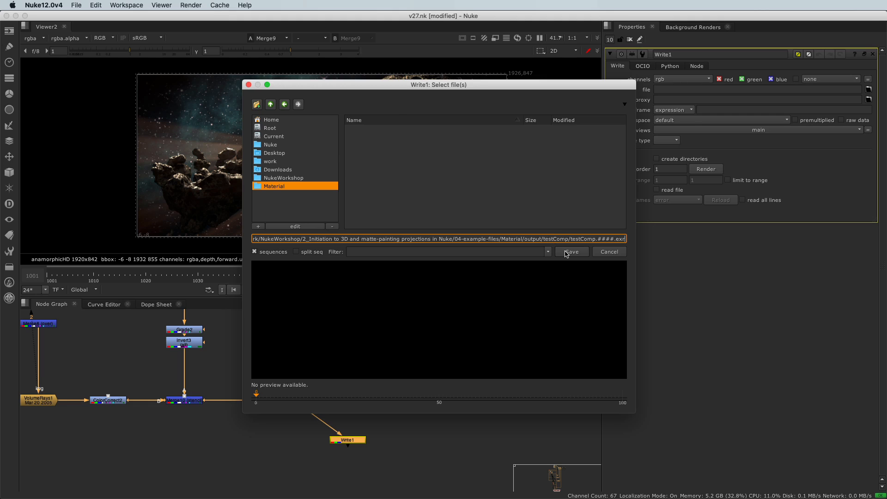
pyautogui.click(567, 251)
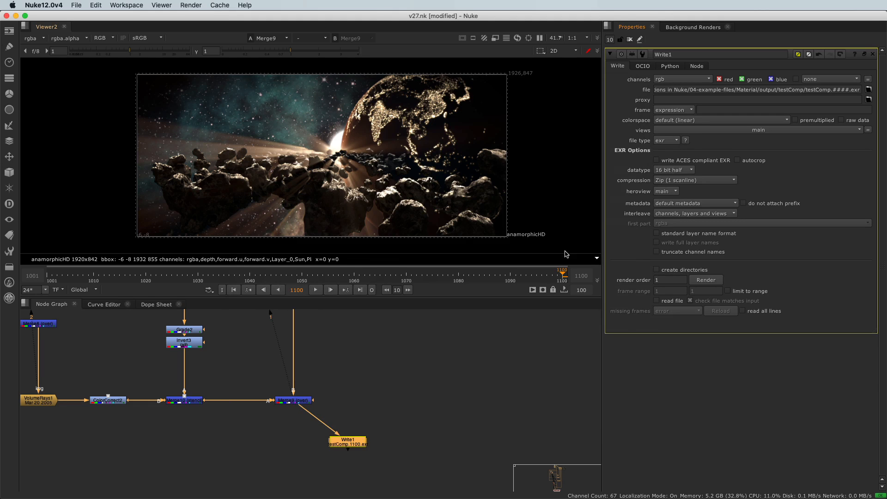
# Step: Render the Write node's EXR sequence over the input frame range 1001-1100
pyautogui.click(706, 281)
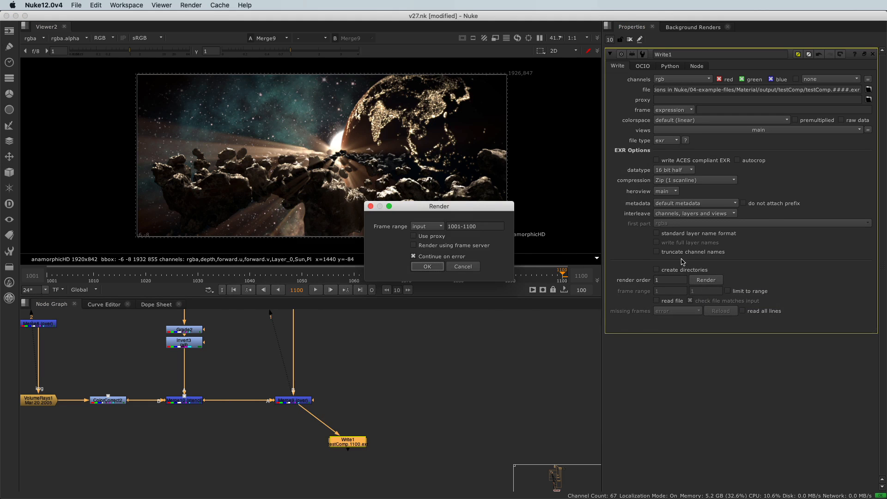
pyautogui.moveTo(441, 203); pyautogui.dragTo(460, 153)
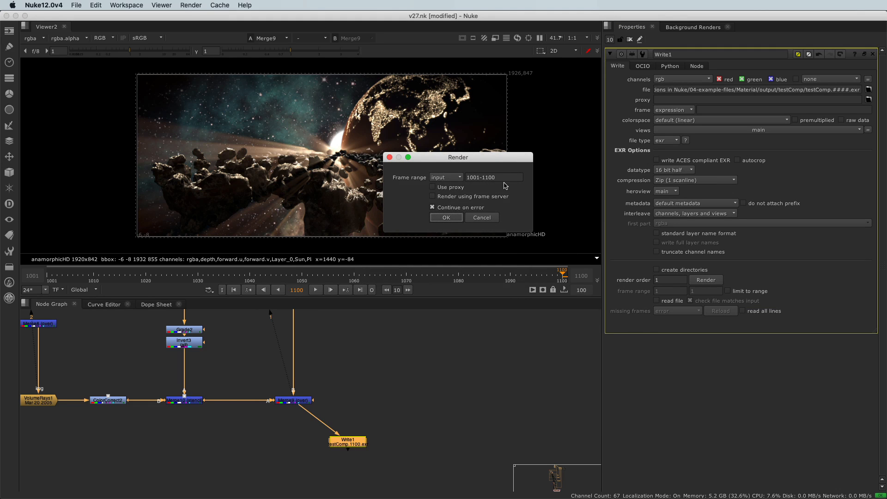
pyautogui.click(437, 219)
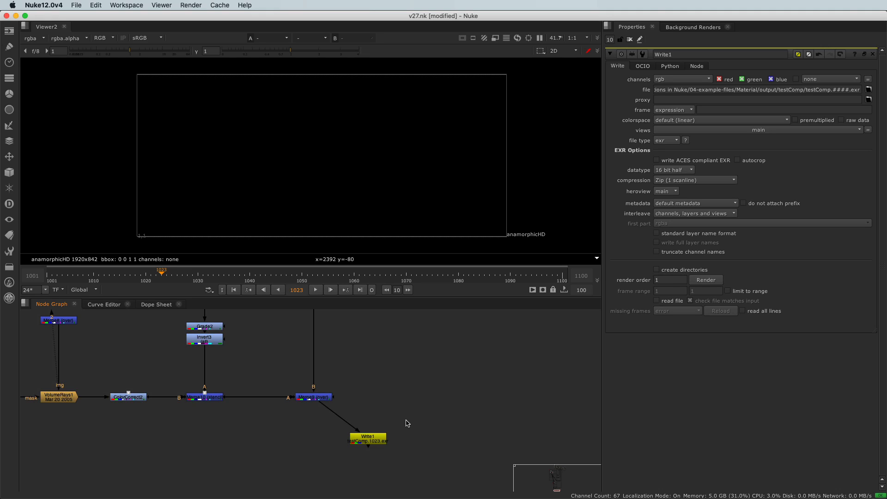
# Step: Load the rendered testComp.####.exr 1001-1100 sequence from the testComp folder into a new Read node
pyautogui.moveTo(413, 420); pyautogui.dragTo(338, 455)
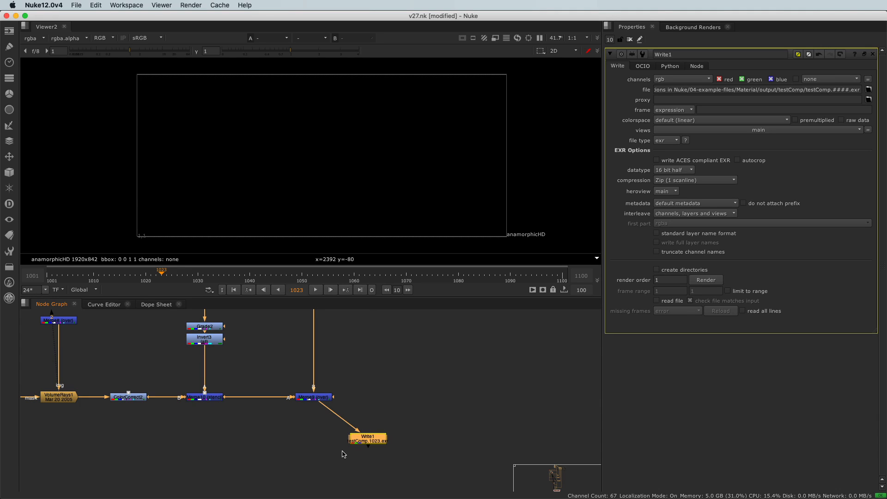
pyautogui.press('r')
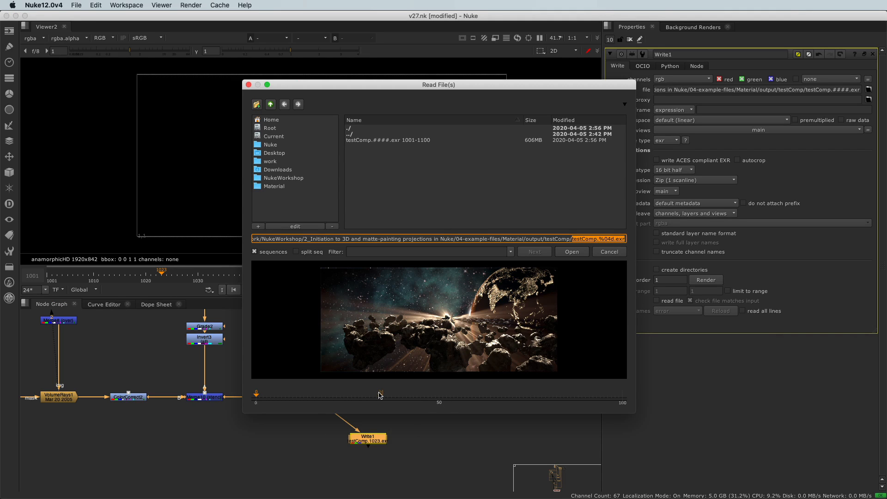
pyautogui.click(400, 141)
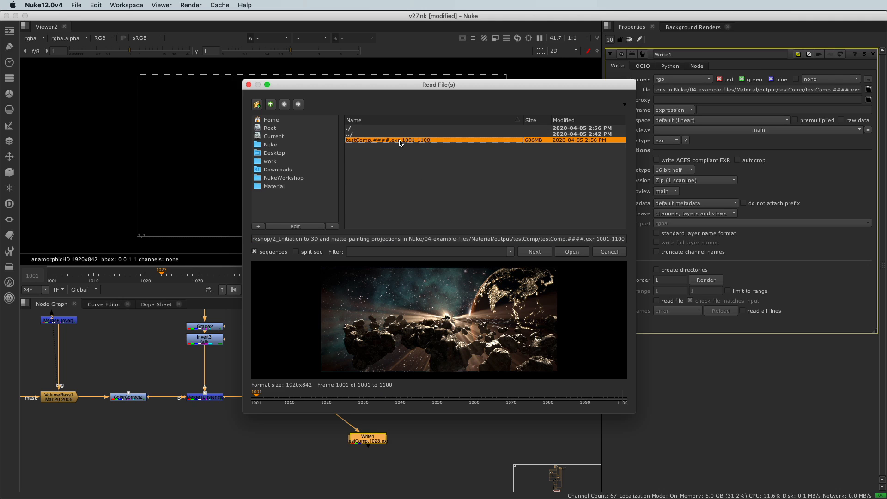
pyautogui.click(573, 254)
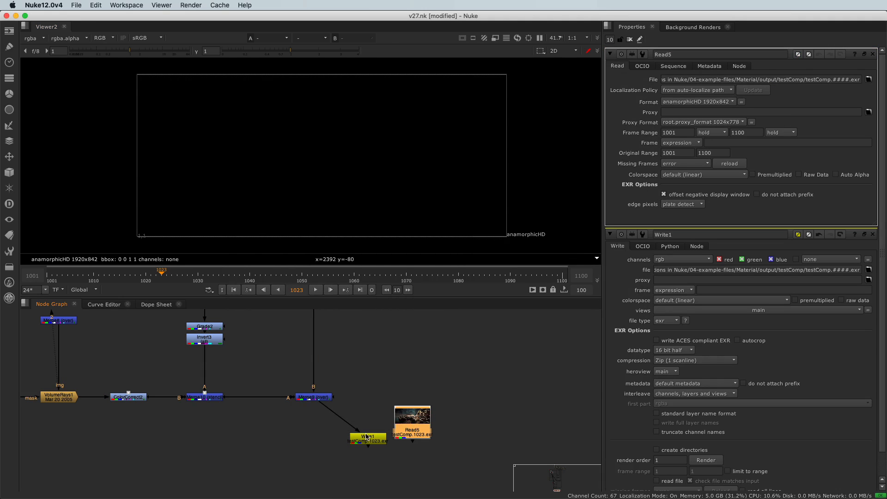
# Step: Place the new Read node above and beside the Write node, show it in the viewer and play the sequence
pyautogui.moveTo(407, 425); pyautogui.dragTo(412, 398)
pyautogui.click(392, 390)
pyautogui.click(417, 398)
pyautogui.press('1')
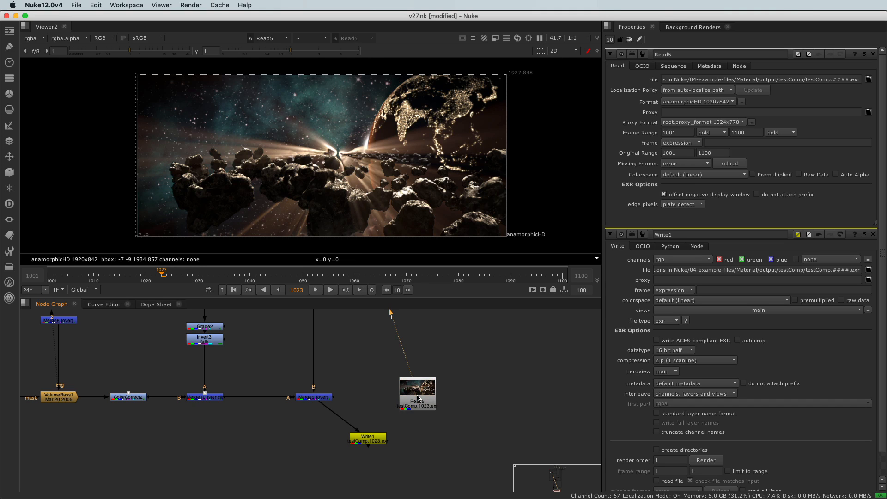
pyautogui.click(316, 289)
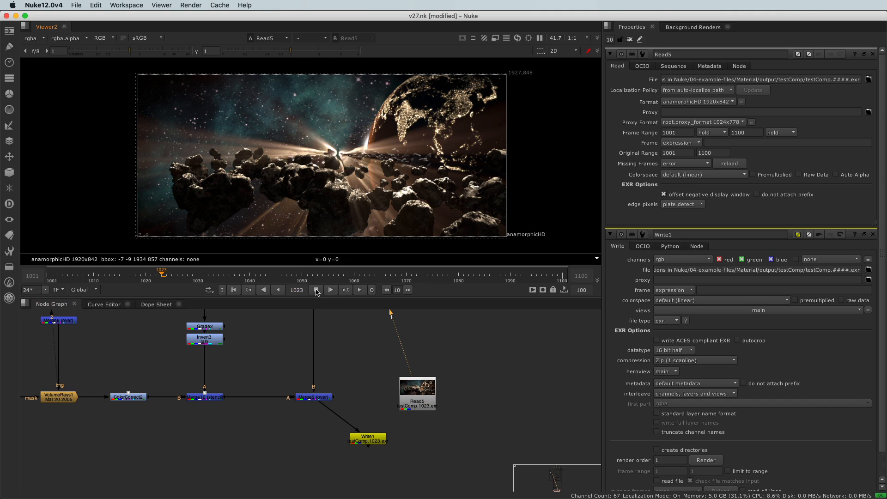